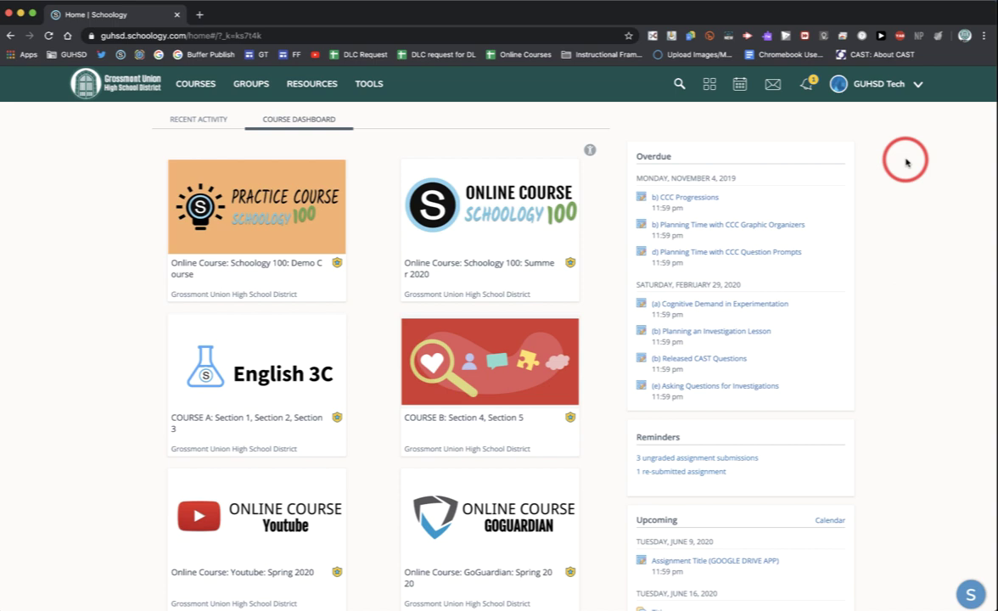
Open the account's own profile and look through its Info, Blog and Portfolios sections.
{"action": "left_click", "coordinate": [887, 88]}
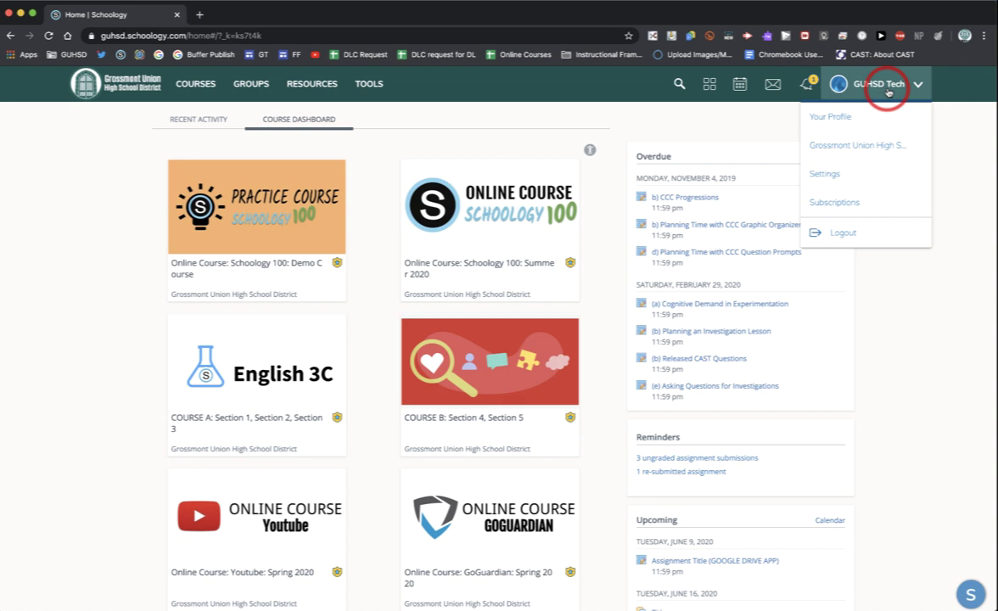
{"action": "left_click", "coordinate": [838, 119]}
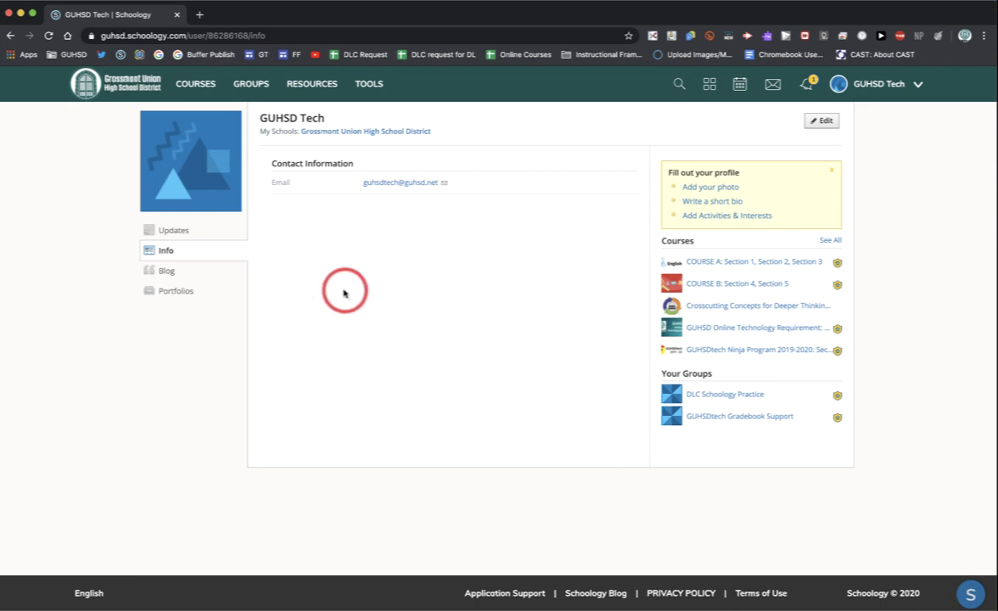
{"action": "left_click", "coordinate": [170, 272]}
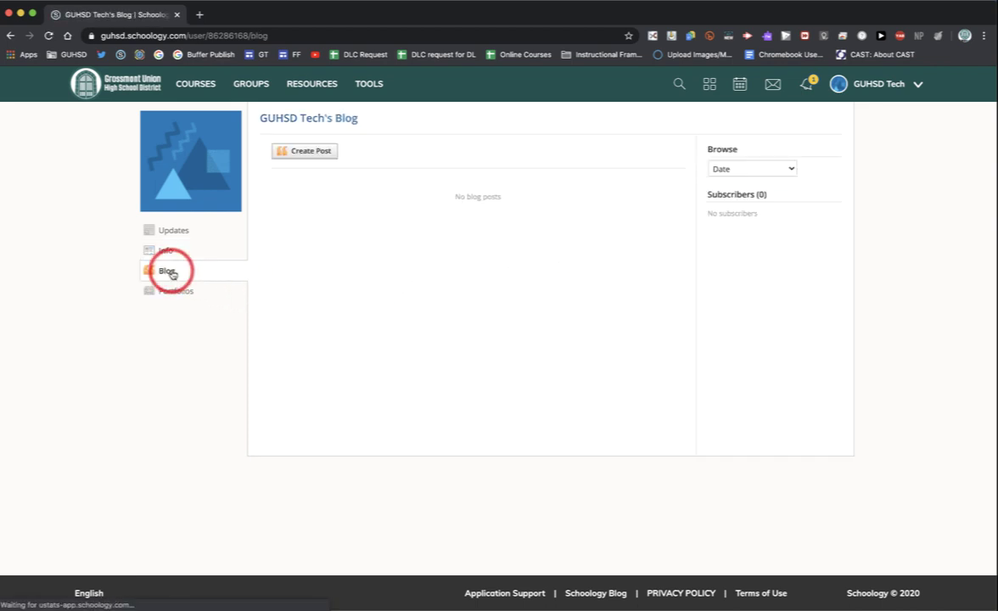
{"action": "left_click", "coordinate": [163, 296]}
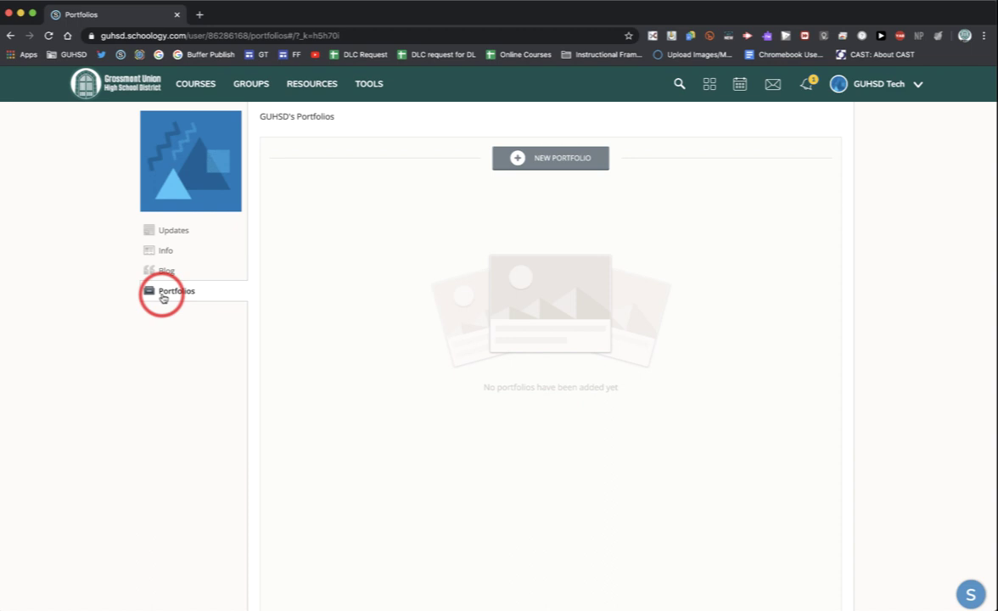
Open the Grossmont Union High School District page and look through its Info, Faculty, Resources and Discussions sections.
{"action": "left_click", "coordinate": [876, 91]}
{"action": "left_click", "coordinate": [877, 93]}
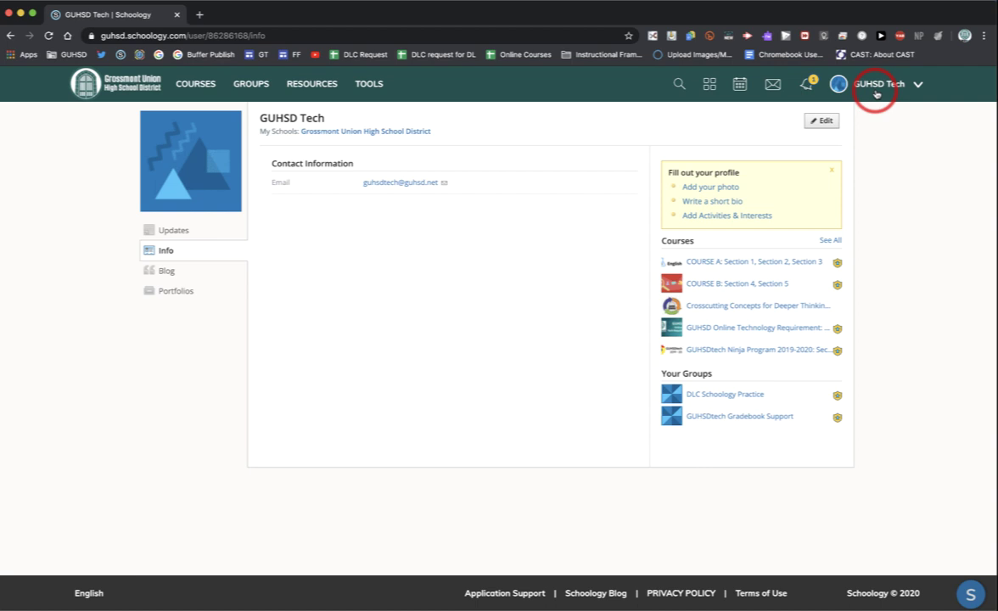
{"action": "left_click", "coordinate": [865, 144]}
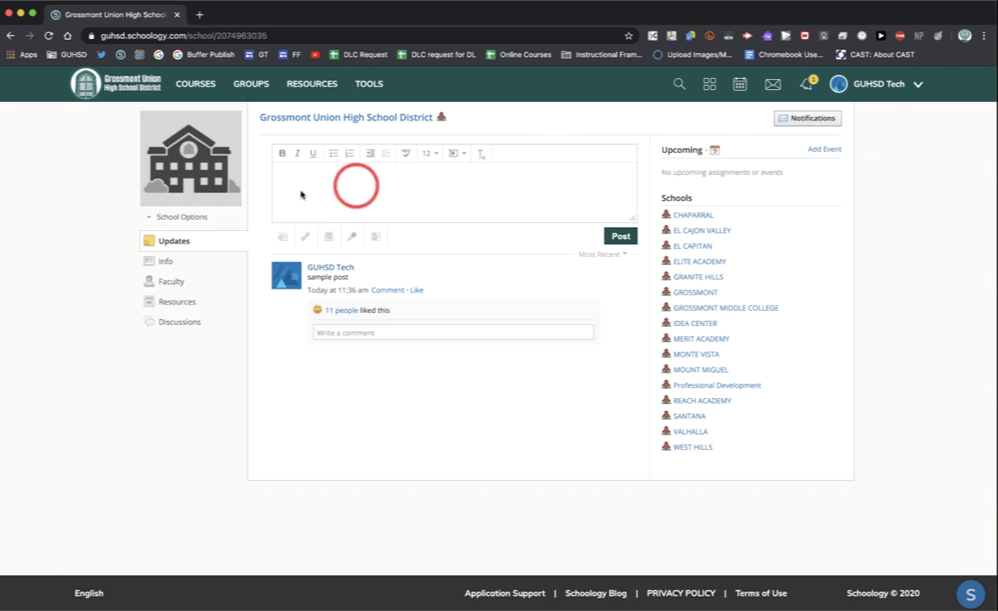
{"action": "left_click", "coordinate": [165, 261]}
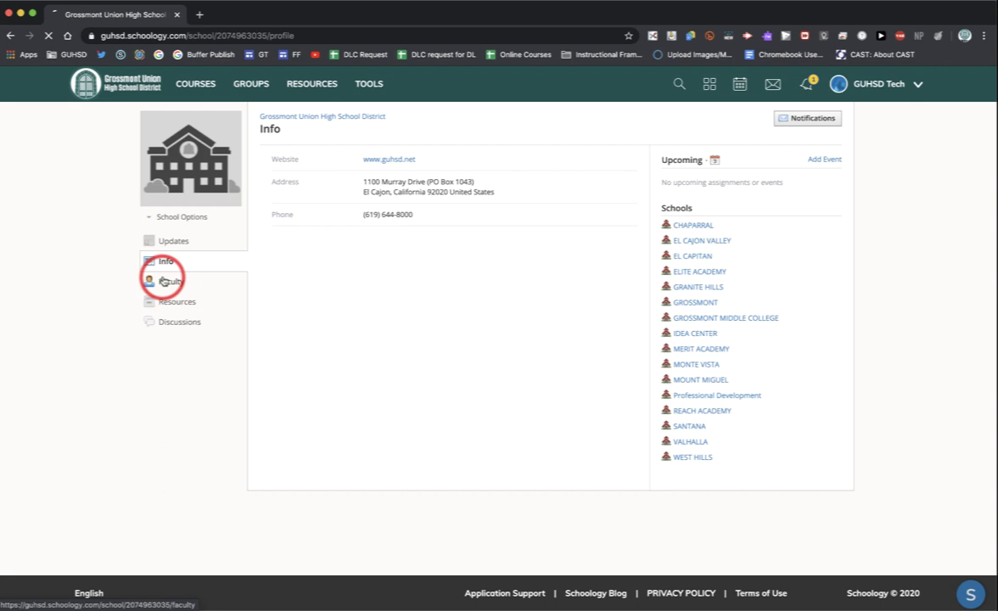
{"action": "left_click", "coordinate": [164, 281]}
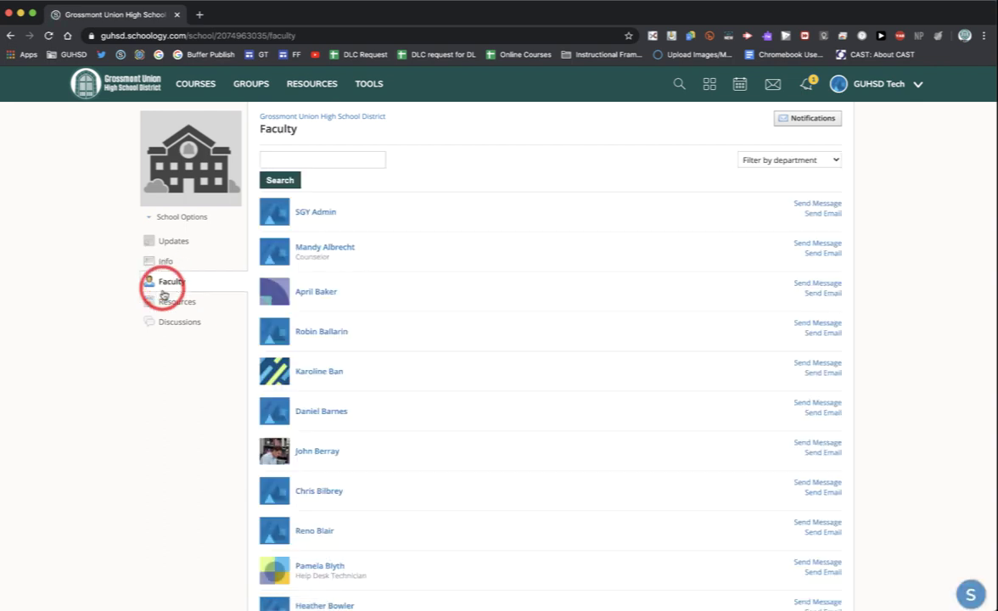
{"action": "left_click", "coordinate": [165, 303]}
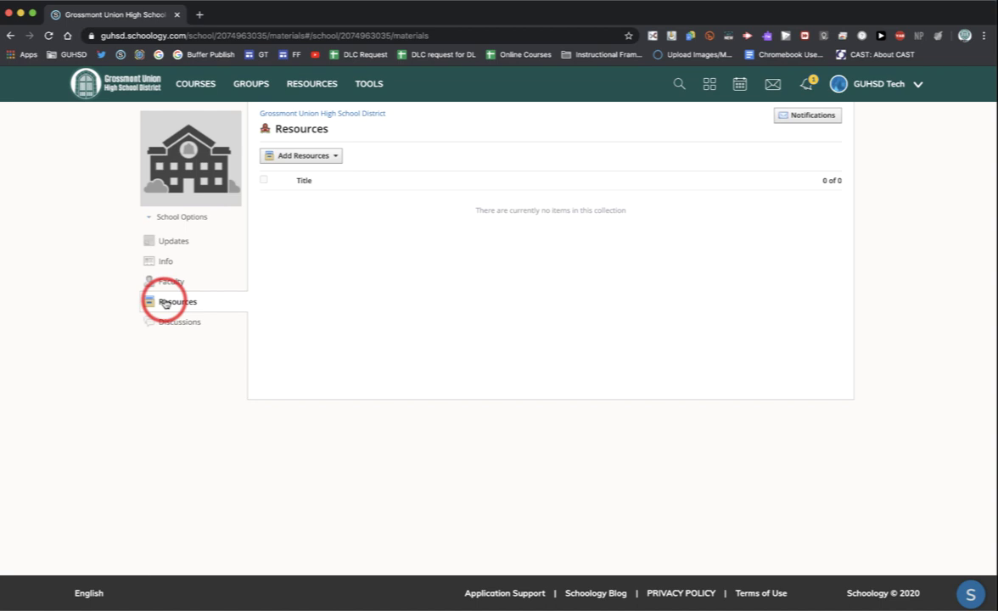
{"action": "left_click", "coordinate": [164, 327]}
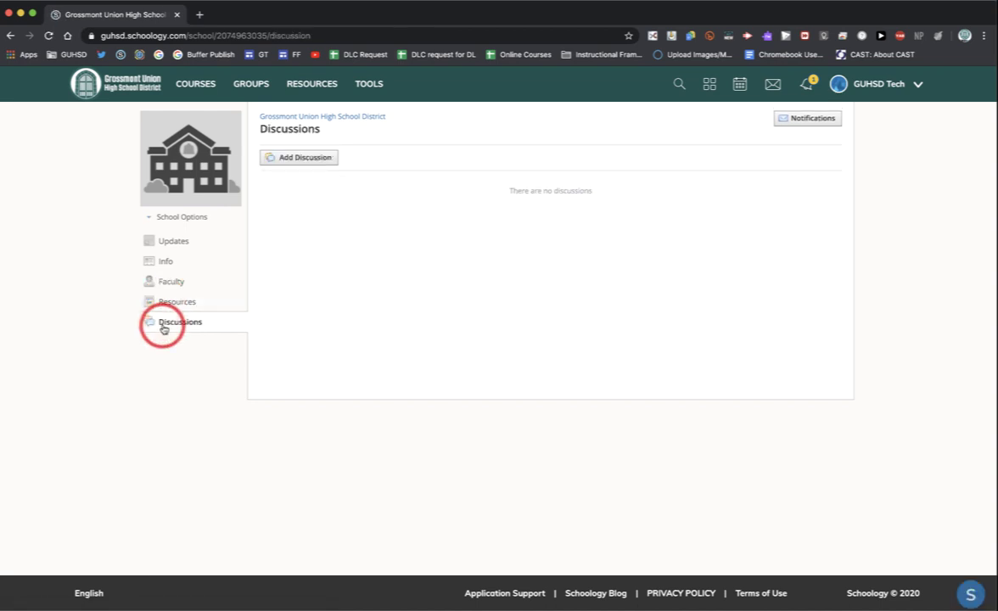
Set the home page to Course Dashboard in the account settings and save the changes.
{"action": "left_click", "coordinate": [912, 84]}
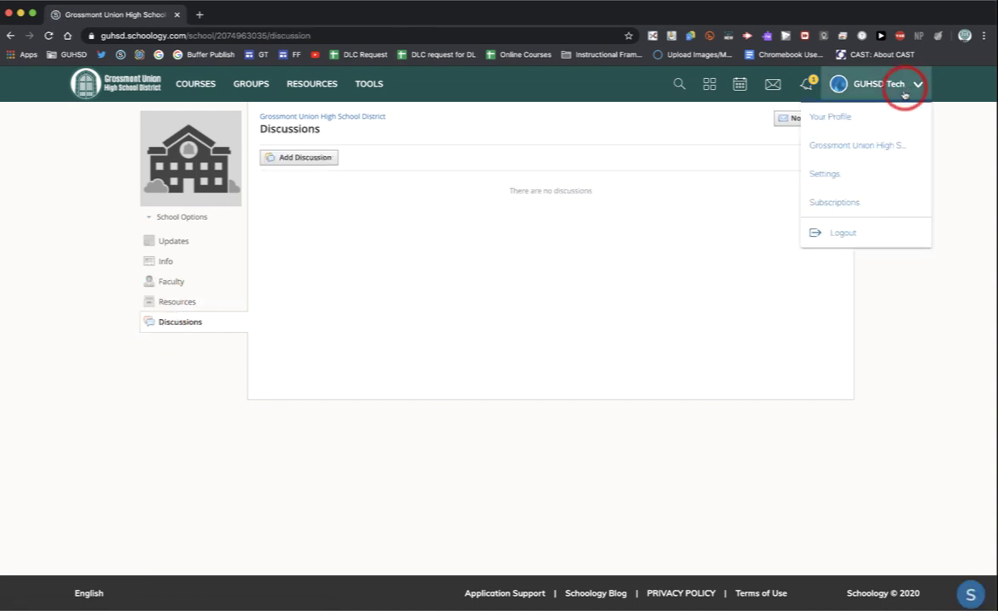
{"action": "left_click", "coordinate": [871, 170]}
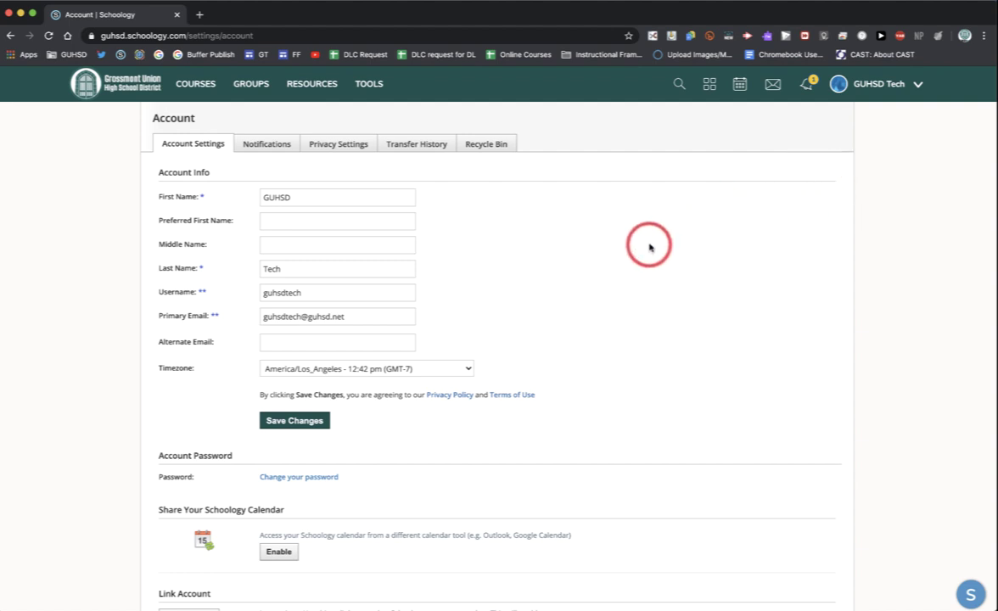
{"action": "scroll", "coordinate": [550, 250], "scroll_direction": "down", "scroll_amount": 1}
{"action": "scroll", "coordinate": [549, 250], "scroll_direction": "down", "scroll_amount": 3}
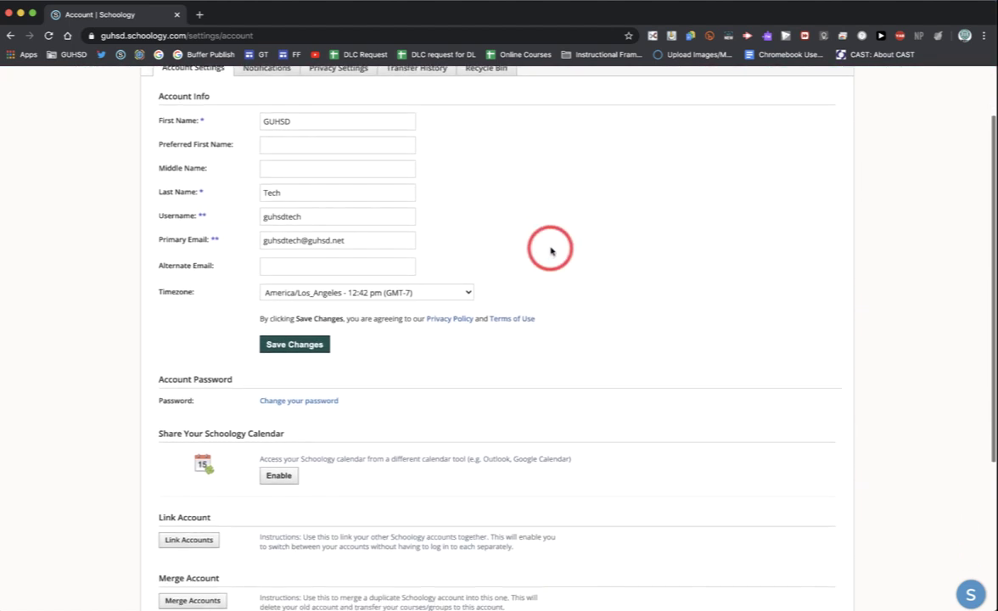
{"action": "scroll", "coordinate": [550, 251], "scroll_direction": "down", "scroll_amount": 3}
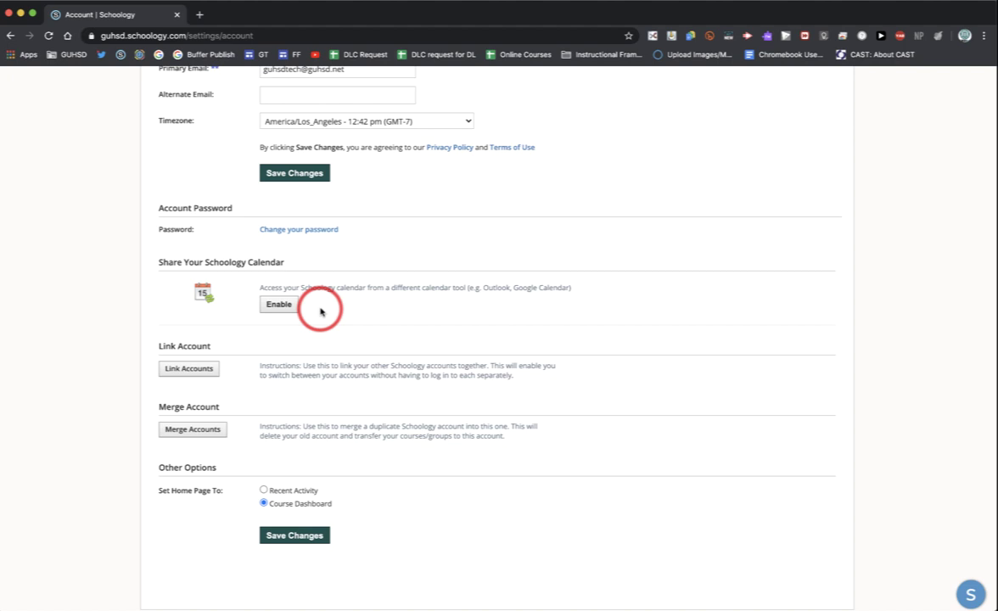
{"action": "scroll", "coordinate": [328, 280], "scroll_direction": "down", "scroll_amount": 2}
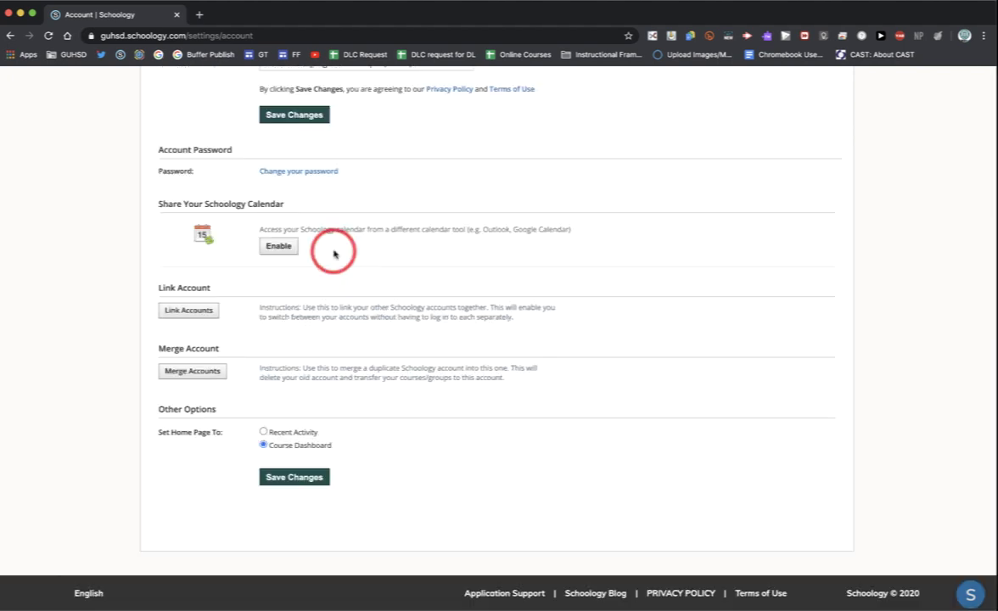
{"action": "left_click", "coordinate": [263, 433]}
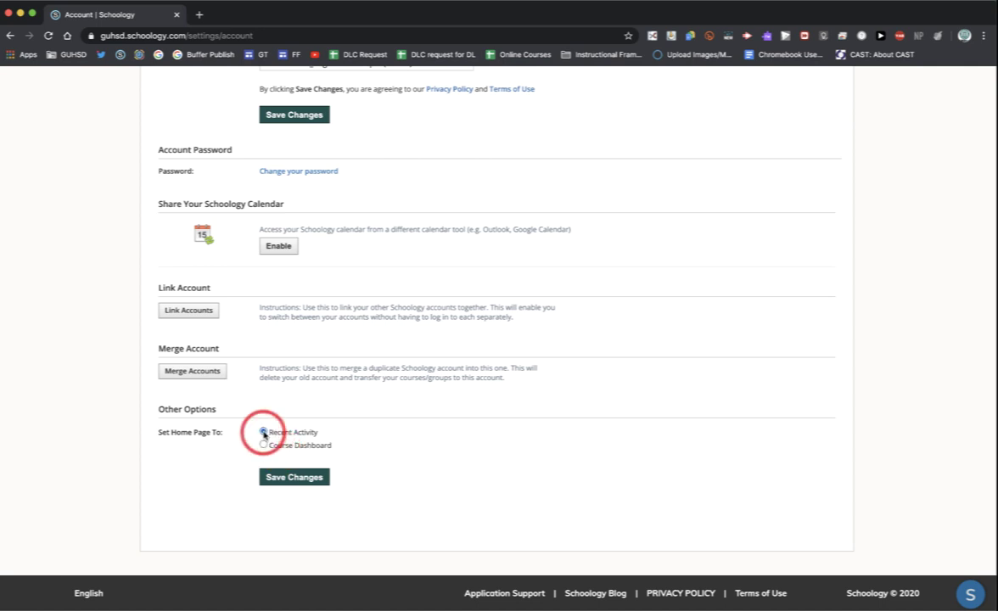
{"action": "left_click", "coordinate": [262, 446]}
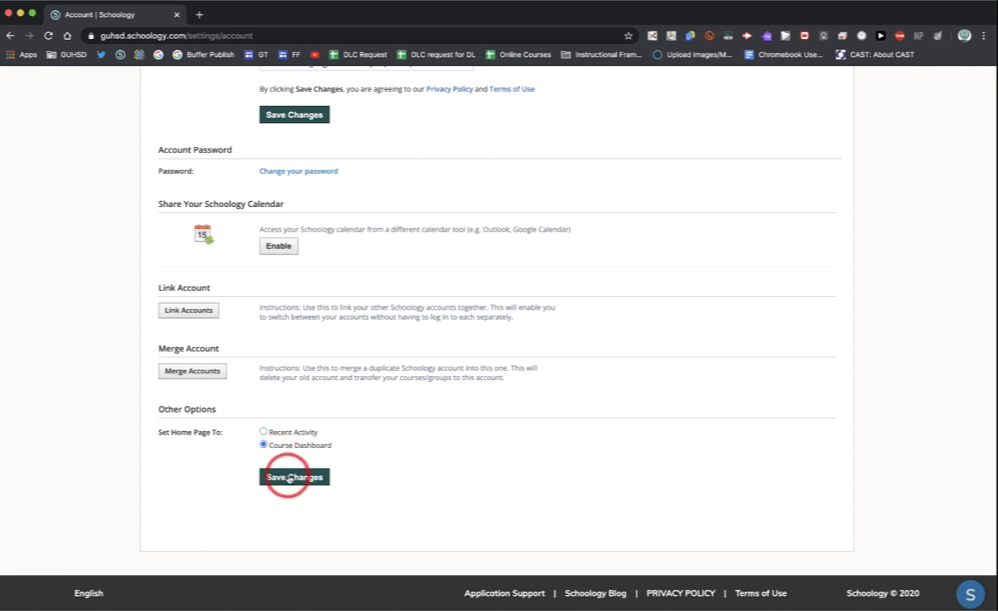
{"action": "left_click", "coordinate": [289, 478]}
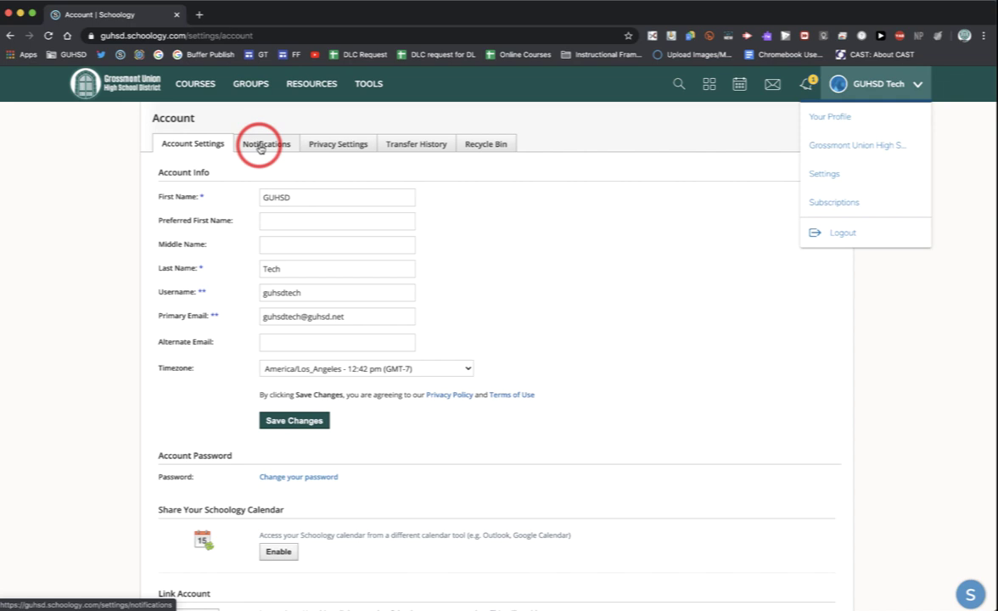
Review the email notification settings for academic, school group, public group, school and personal events.
{"action": "left_click", "coordinate": [260, 146]}
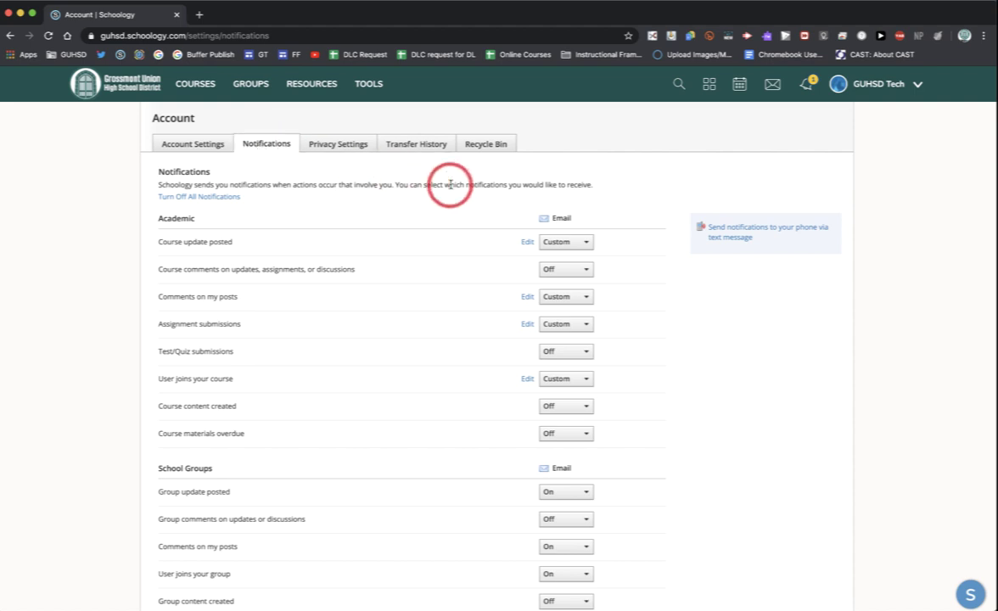
{"action": "scroll", "coordinate": [633, 277], "scroll_direction": "down", "scroll_amount": 1}
{"action": "scroll", "coordinate": [633, 277], "scroll_direction": "down", "scroll_amount": 3}
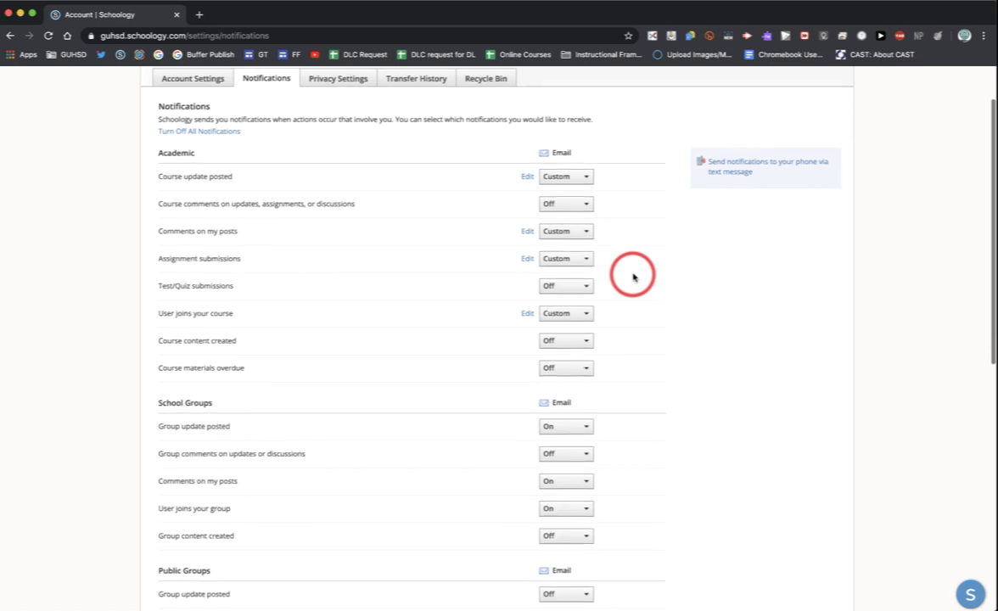
{"action": "scroll", "coordinate": [632, 276], "scroll_direction": "down", "scroll_amount": 3}
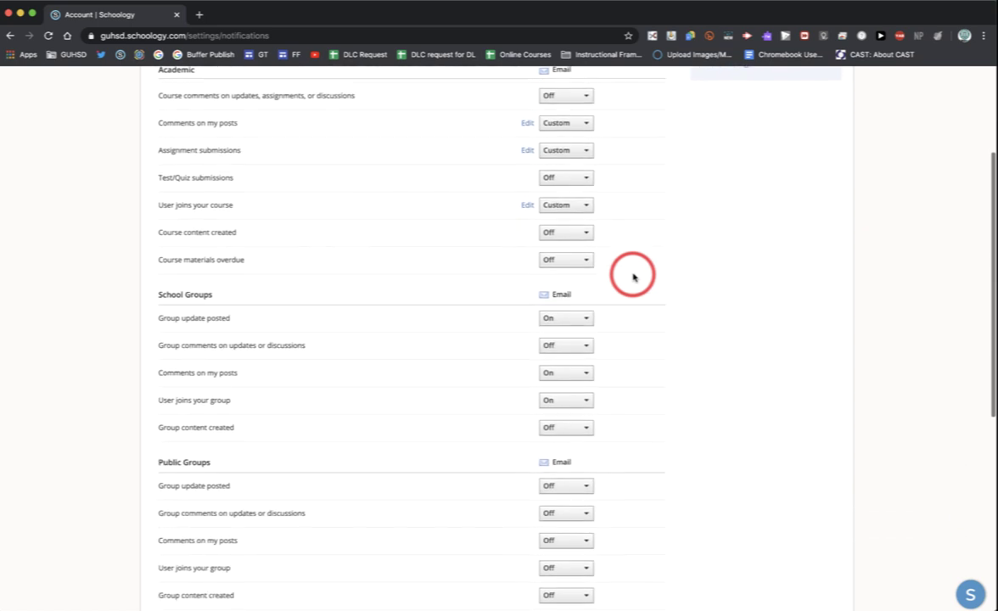
{"action": "scroll", "coordinate": [633, 277], "scroll_direction": "down", "scroll_amount": 3}
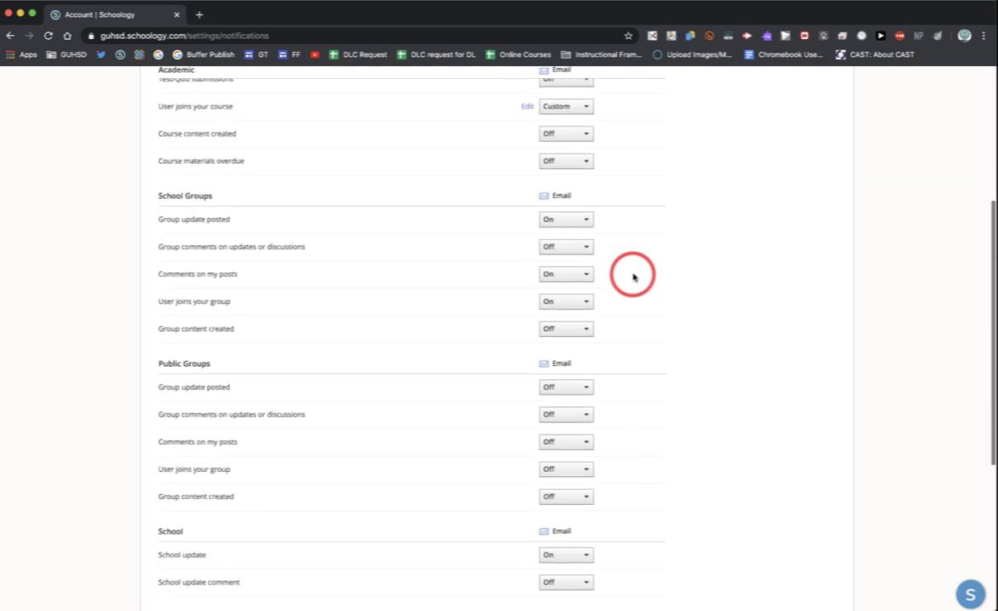
{"action": "scroll", "coordinate": [633, 276], "scroll_direction": "down", "scroll_amount": 2}
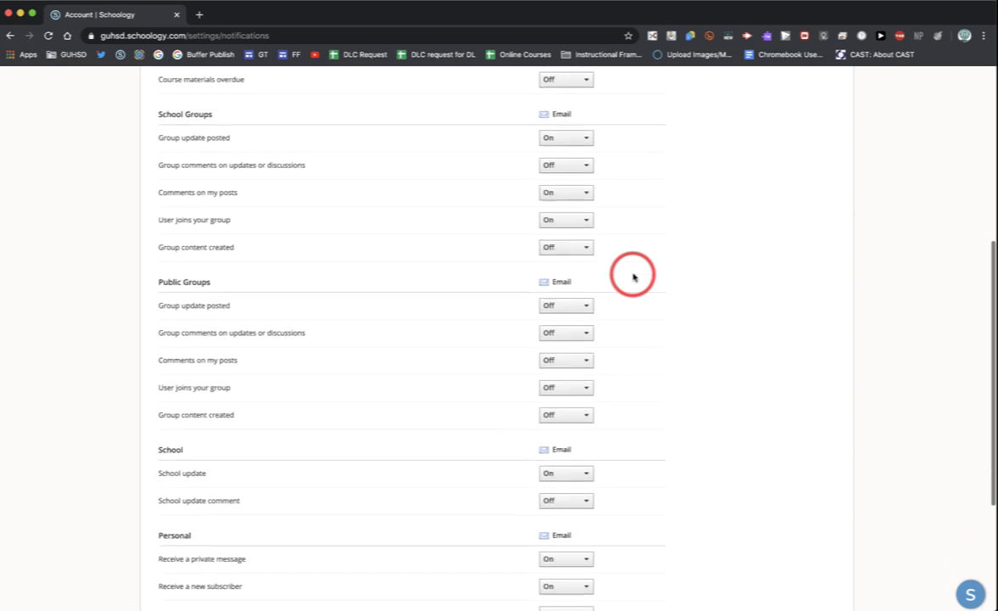
{"action": "scroll", "coordinate": [633, 277], "scroll_direction": "down", "scroll_amount": 3}
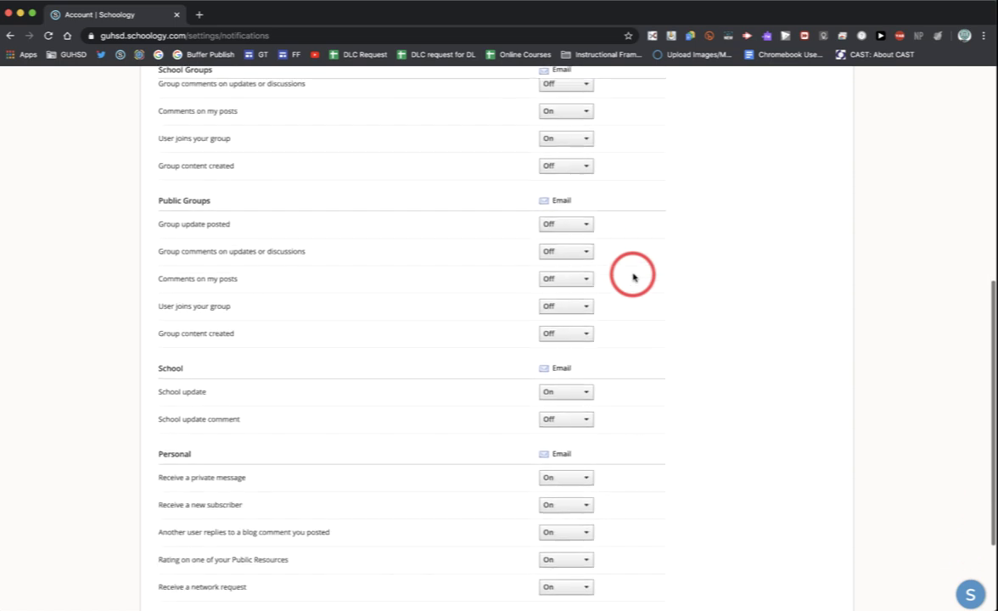
{"action": "scroll", "coordinate": [633, 277], "scroll_direction": "down", "scroll_amount": 3}
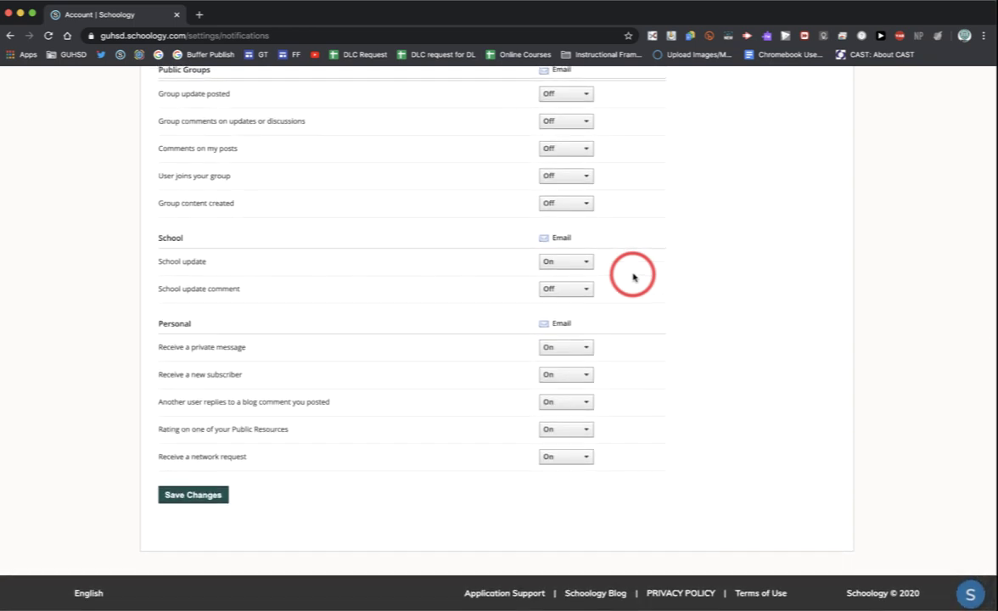
View the user privacy settings and the account's transfer history.
{"action": "scroll", "coordinate": [633, 277], "scroll_direction": "up", "scroll_amount": 10}
{"action": "left_click", "coordinate": [334, 144]}
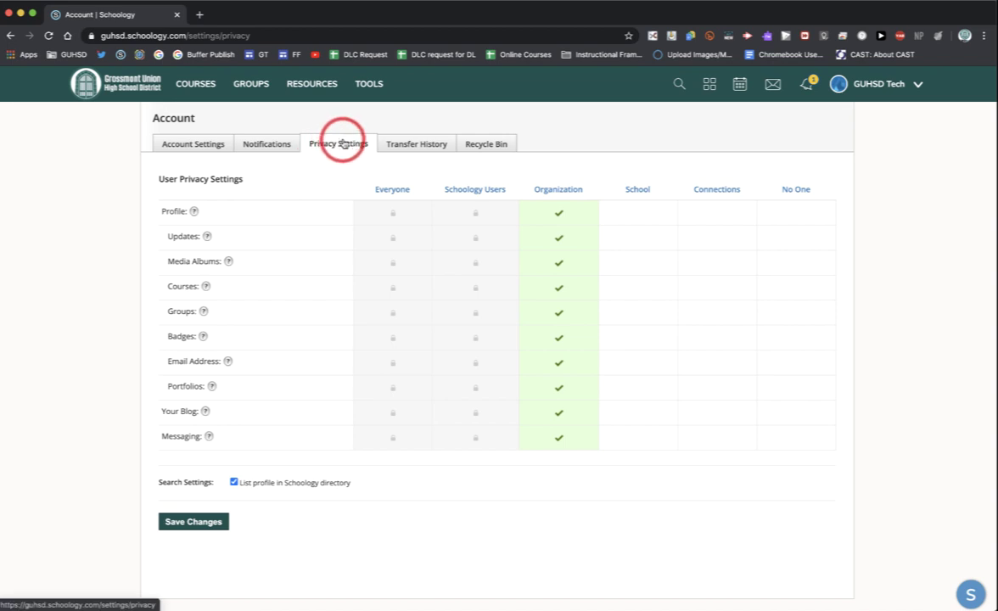
{"action": "left_click", "coordinate": [406, 142]}
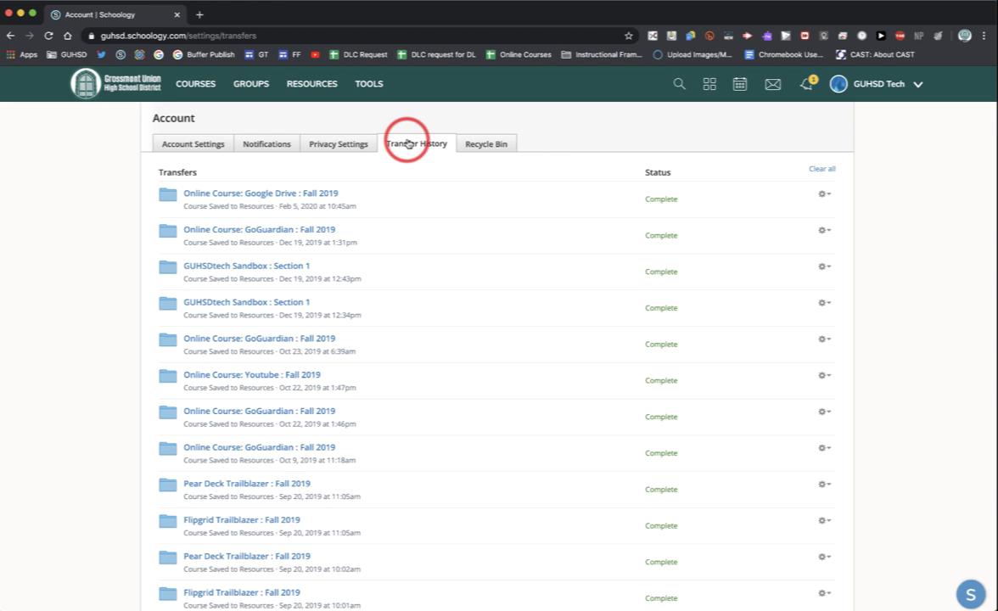
Show the restore option for the deleted item 1c. APPLY in the account's recycle bin.
{"action": "left_click", "coordinate": [481, 141]}
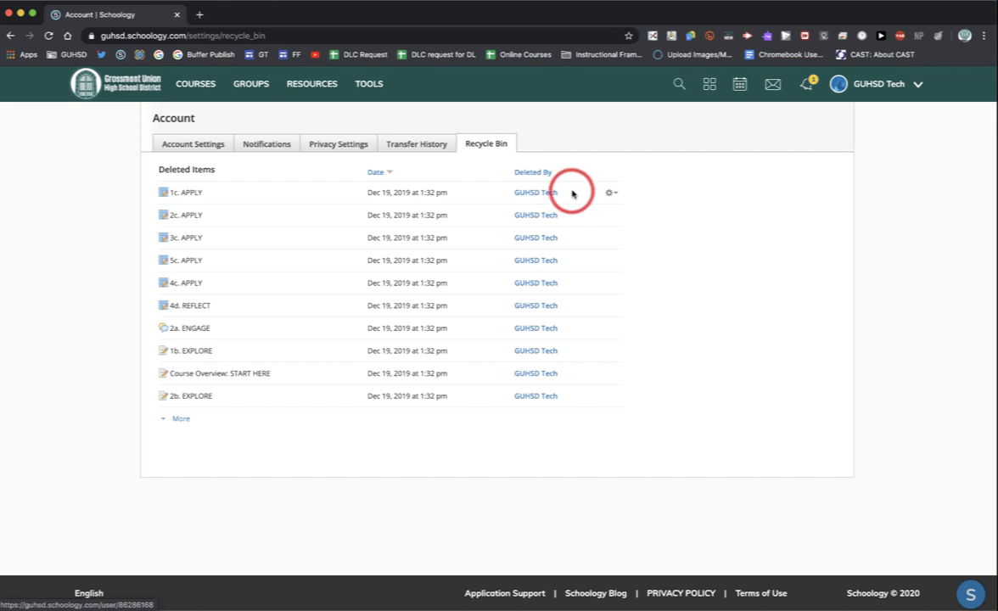
{"action": "left_click", "coordinate": [610, 193]}
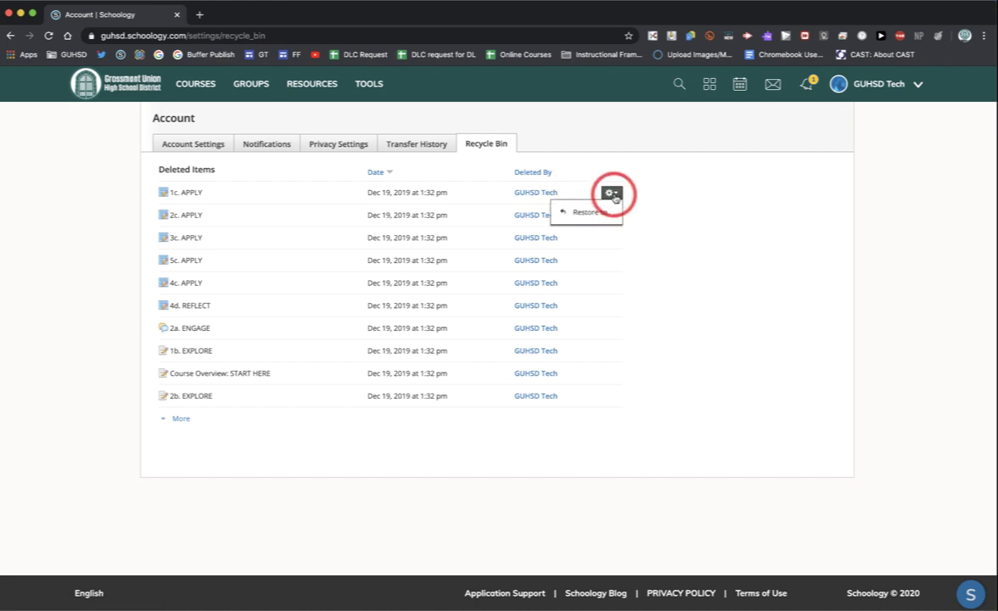